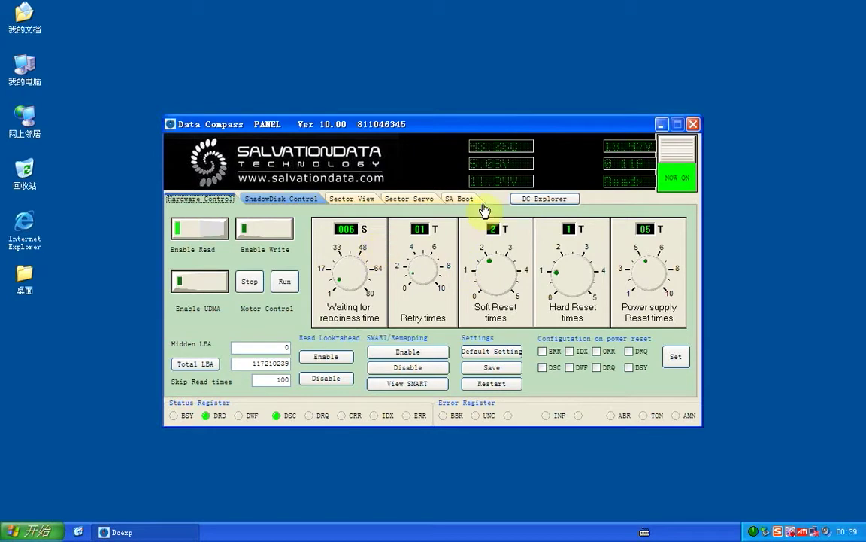
Open DC Explorer and load the DC_HDD disk through the DC Device option
click(553, 200)
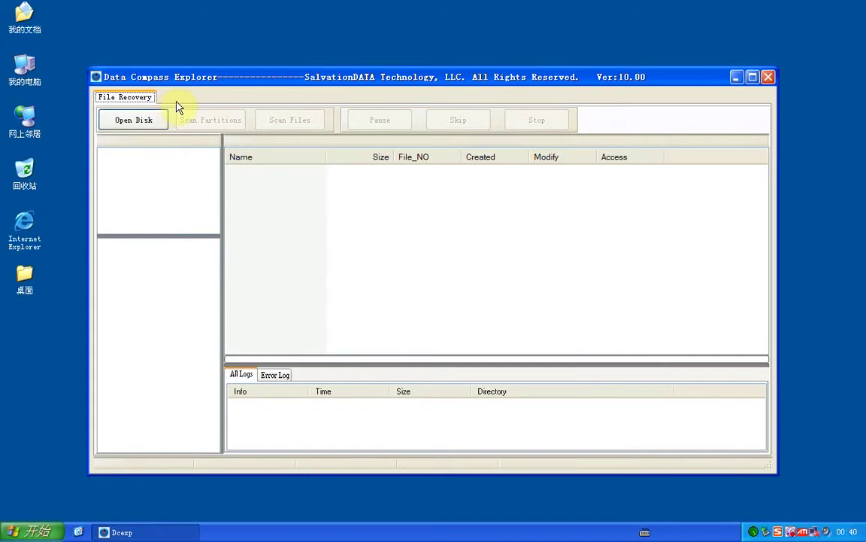
click(148, 119)
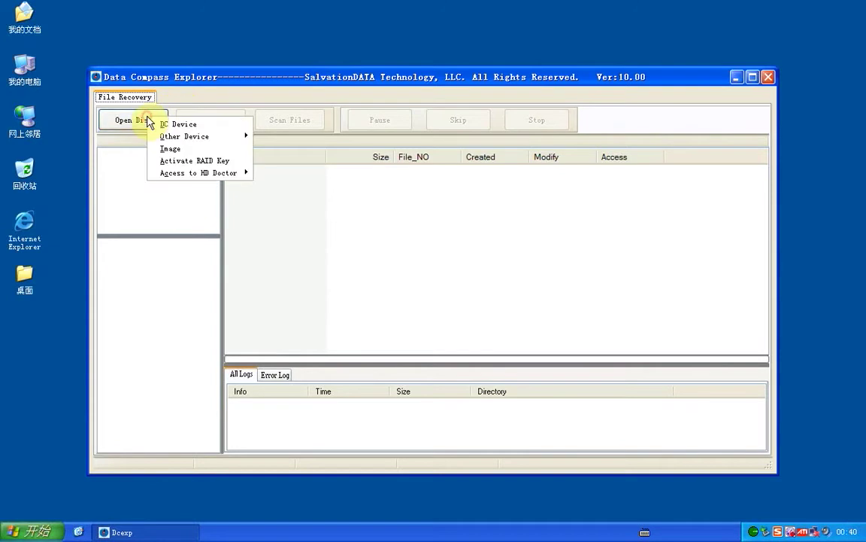
click(200, 128)
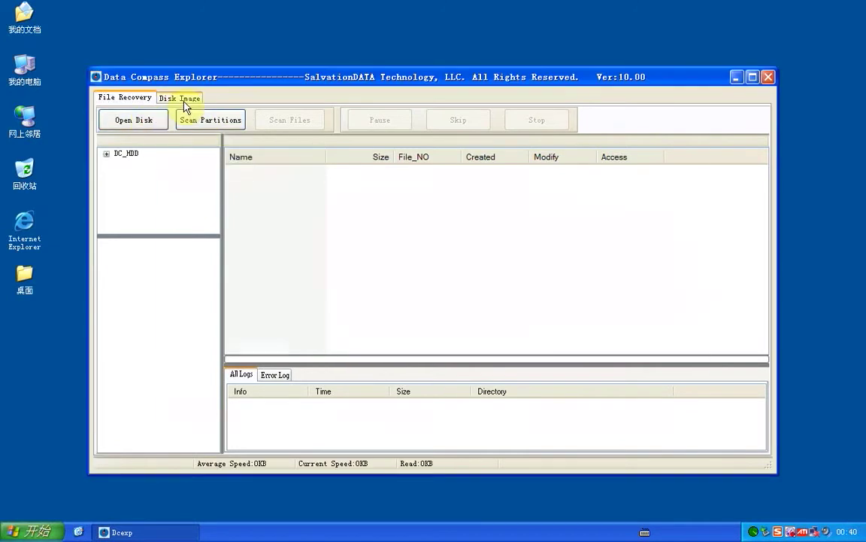
Set up a new Disk Image task from Initial LBA 0, length 9999999, targeting a file
click(178, 100)
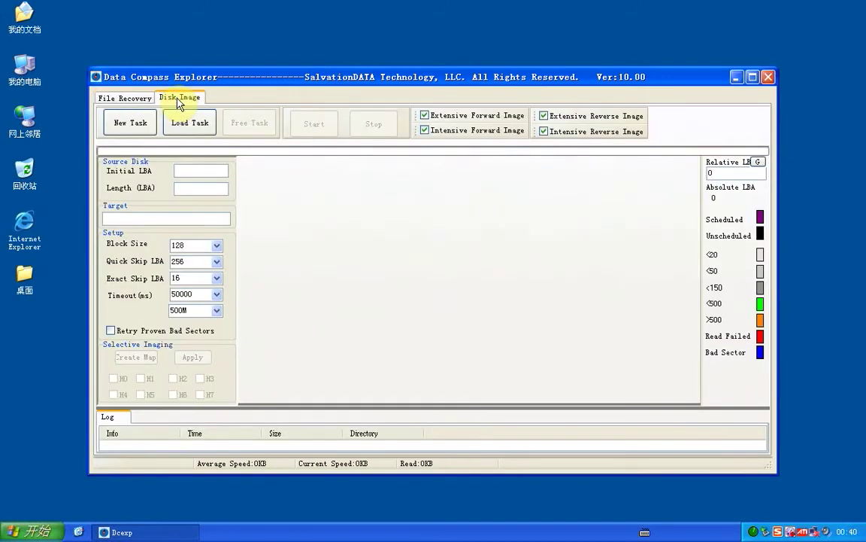
click(130, 130)
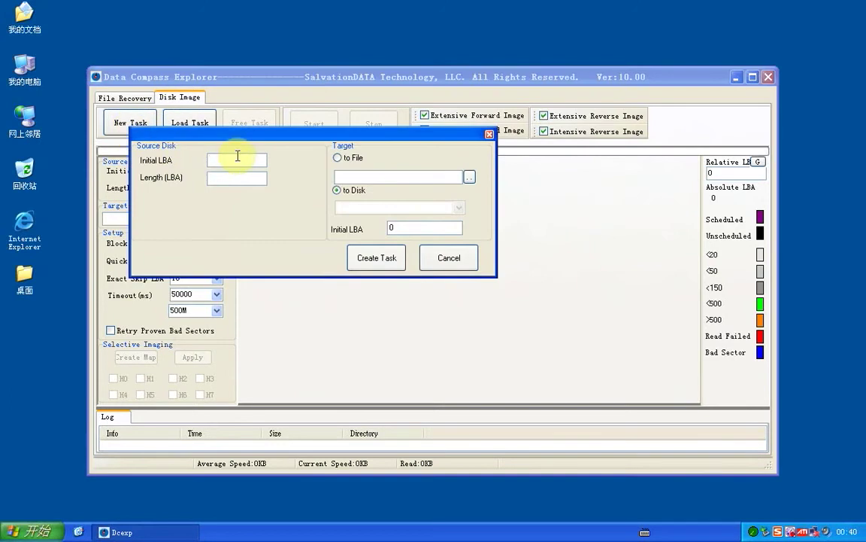
text(0)
click(232, 178)
text(999999)
text(9)
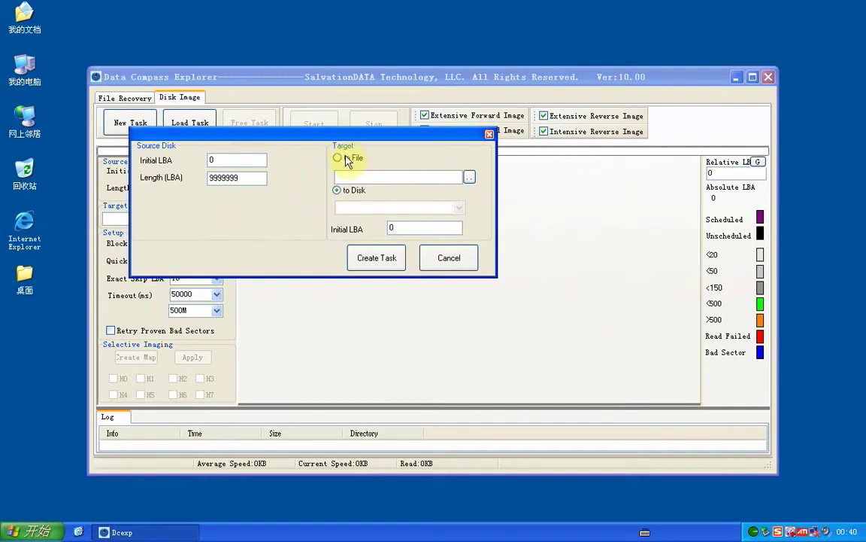
click(338, 158)
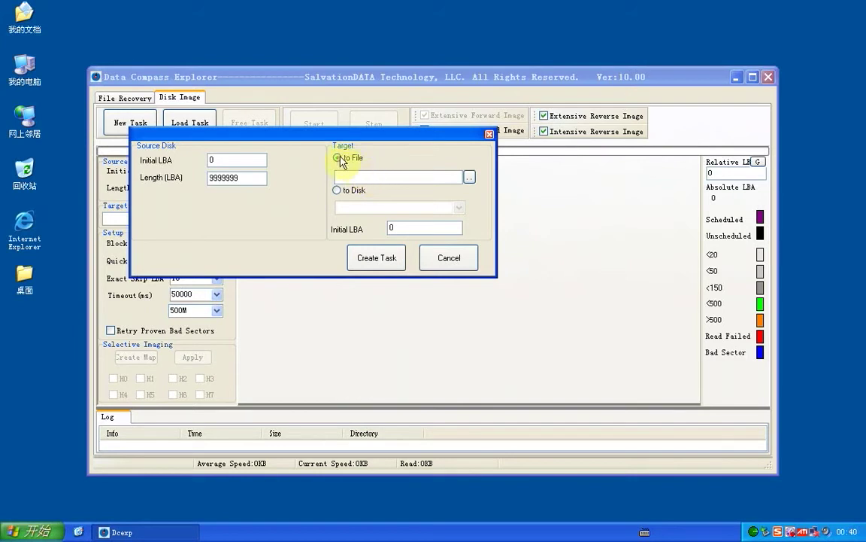
Save the image target as file 'image' on drive D:
click(470, 179)
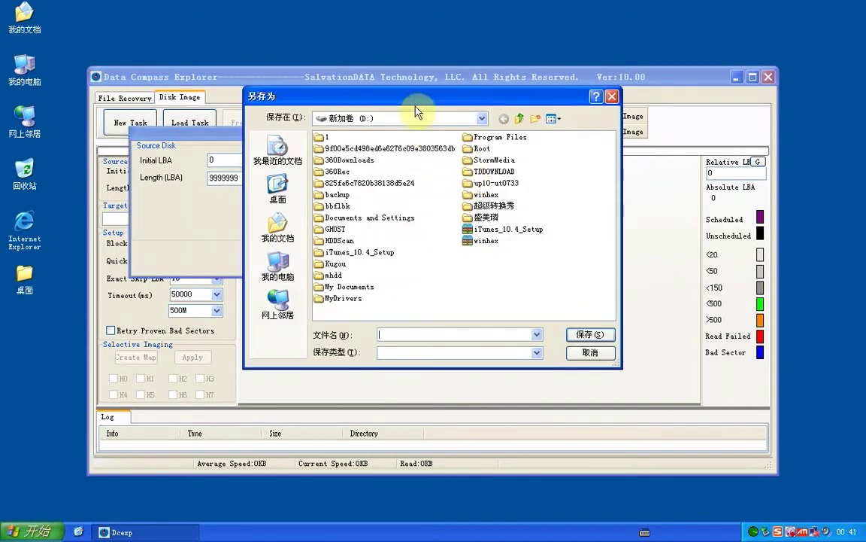
drag(415, 104, 417, 104)
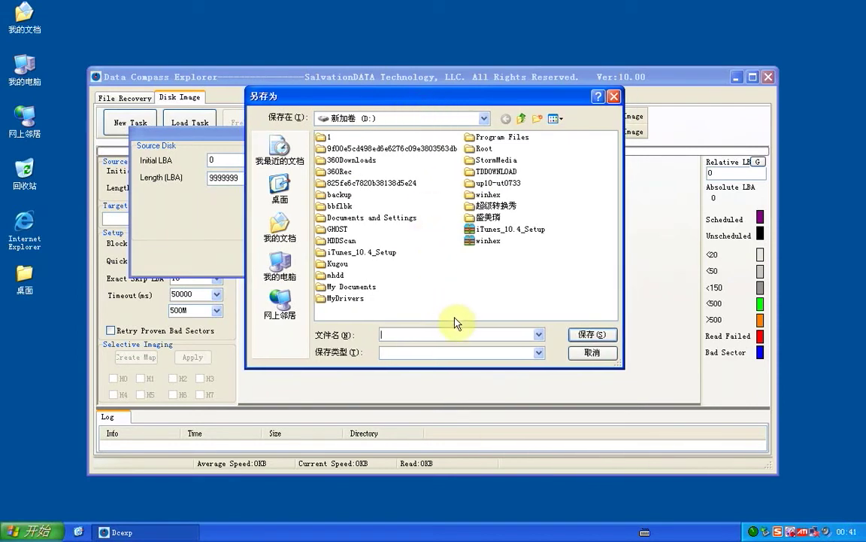
text(imag)
text(e)
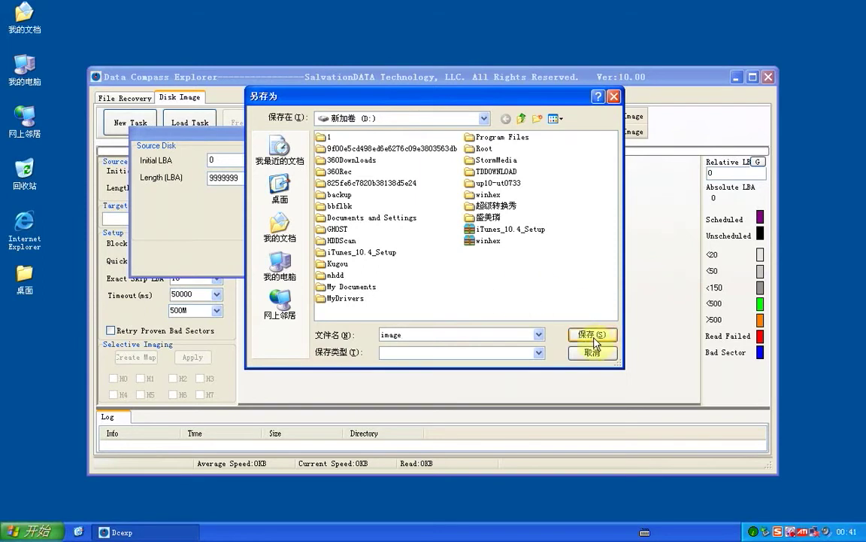
click(594, 338)
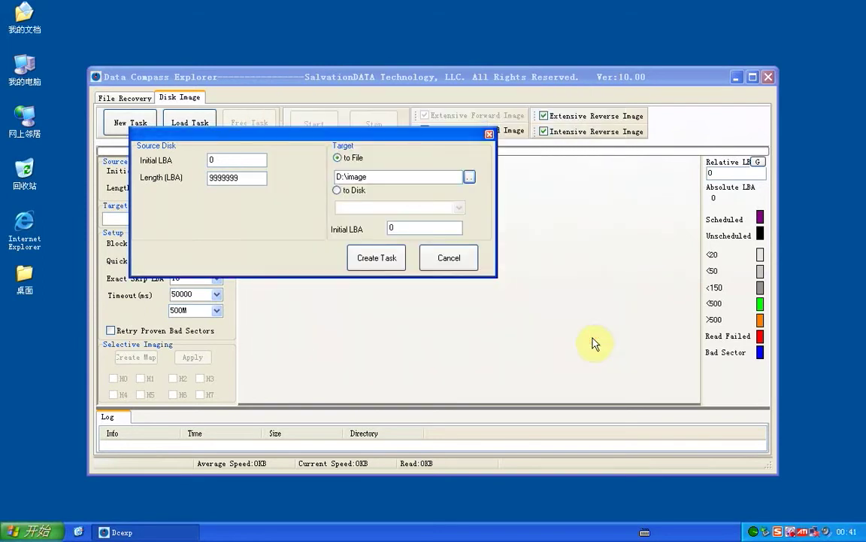
Create the imaging task and save its project file to the chosen folder
click(371, 264)
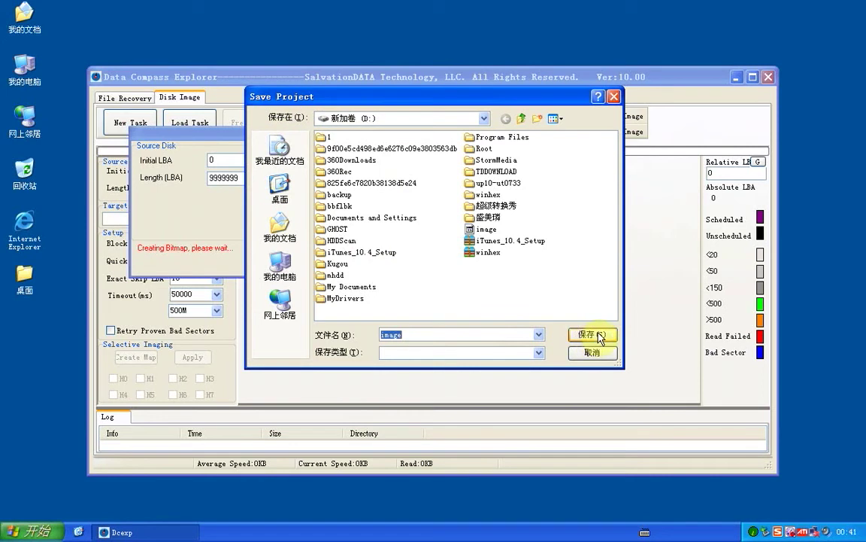
click(372, 183)
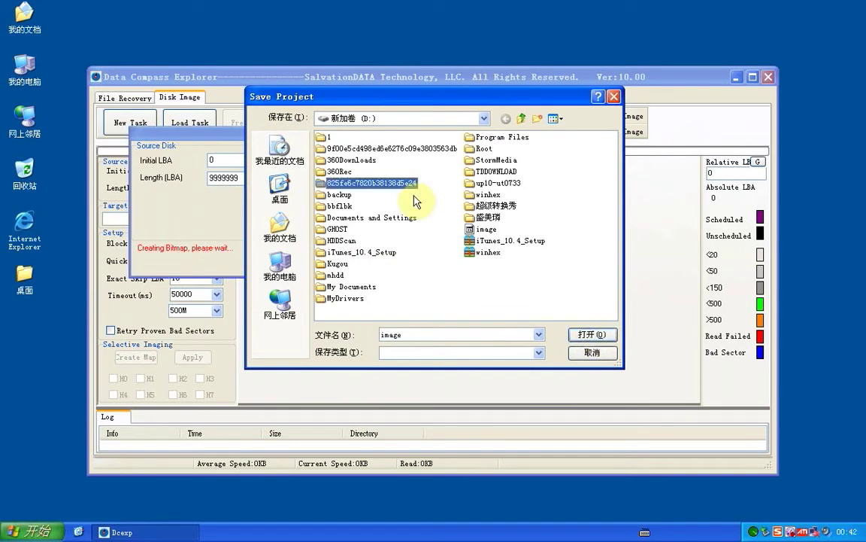
click(443, 335)
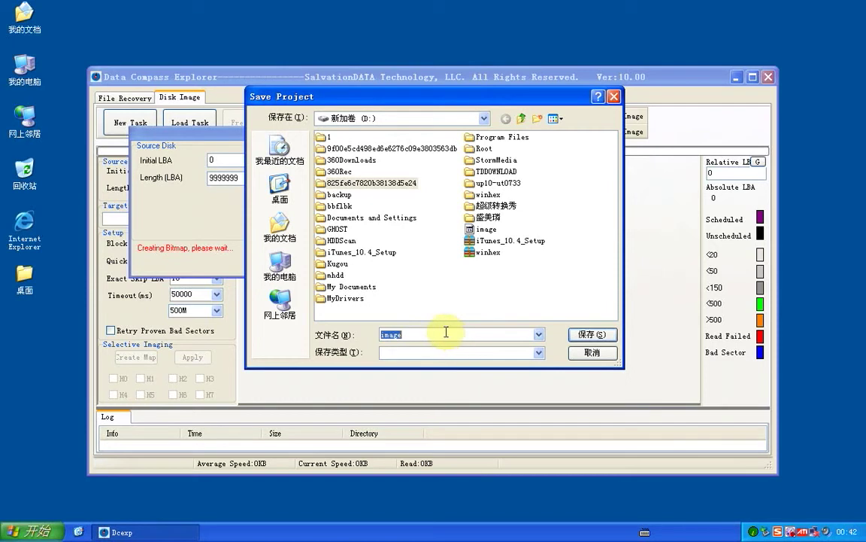
click(595, 336)
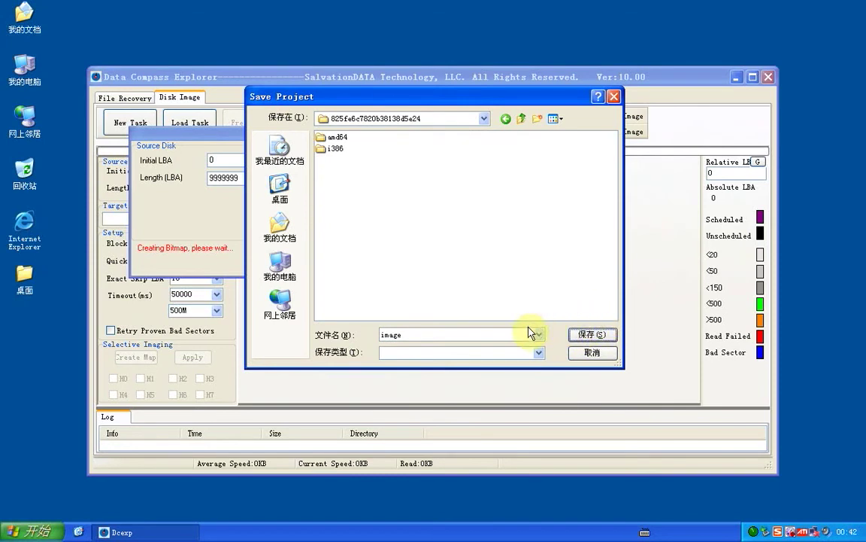
click(581, 334)
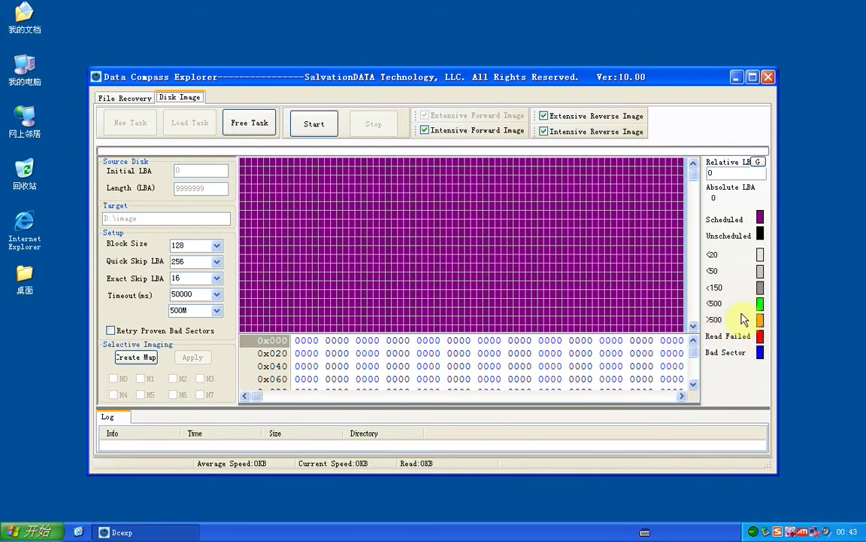
click(615, 314)
Start imaging and let the bitmap mark read and failed blocks up to LBA 70
click(309, 129)
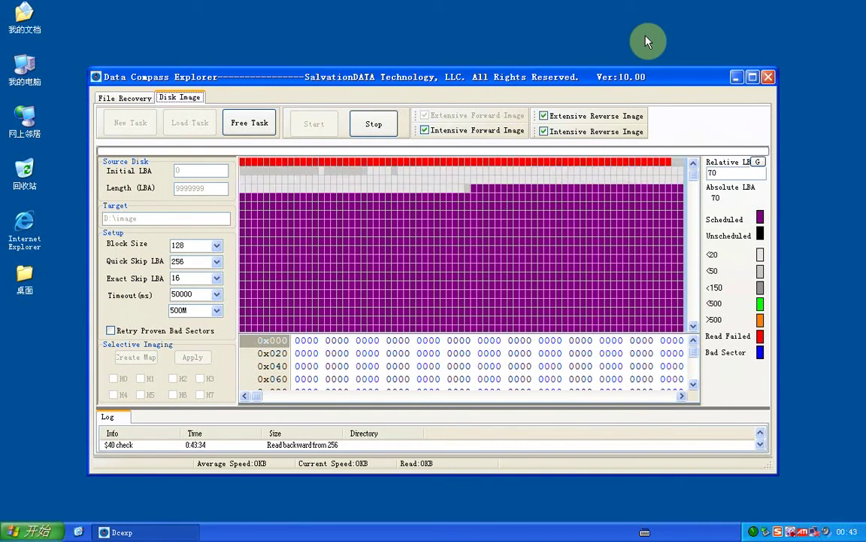
click(467, 212)
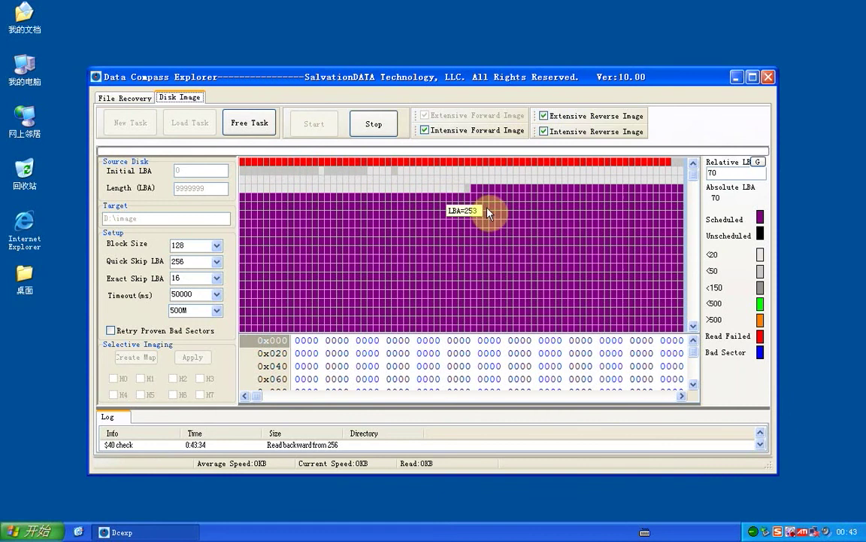